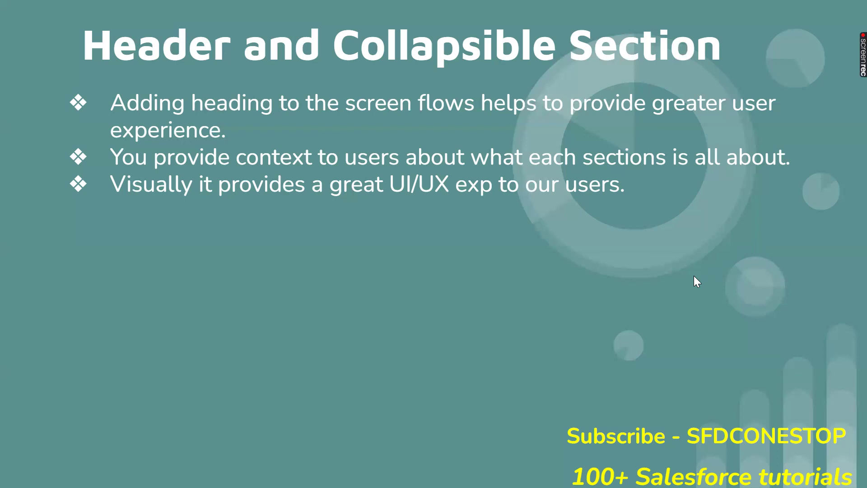
Step: Exit the slideshow and switch to the Salesforce home page in Firefox
{"action": "key", "text": "Escape"}
{"action": "left_click", "coordinate": [171, 472]}
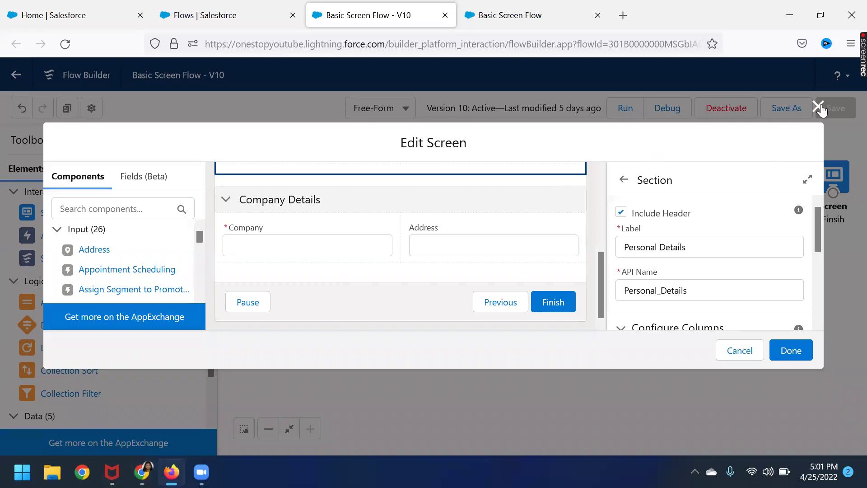
{"action": "left_click", "coordinate": [89, 14]}
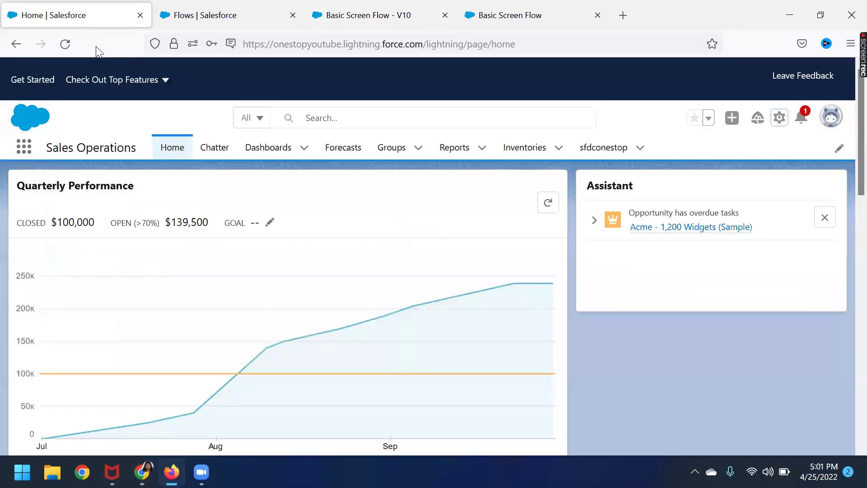
{"action": "left_click", "coordinate": [821, 15]}
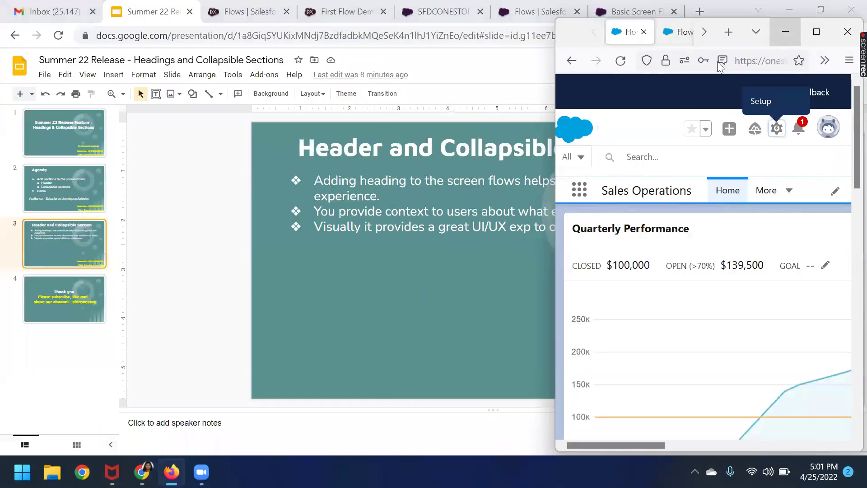
{"action": "left_click", "coordinate": [806, 36]}
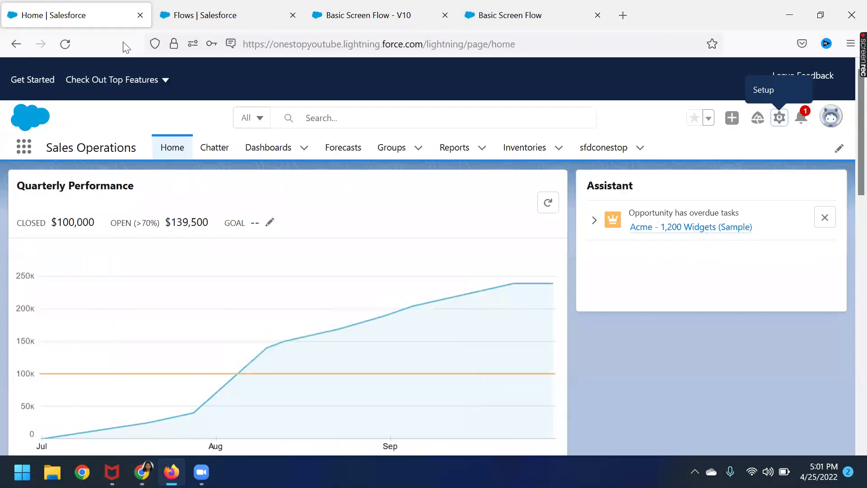
{"action": "left_click", "coordinate": [818, 14]}
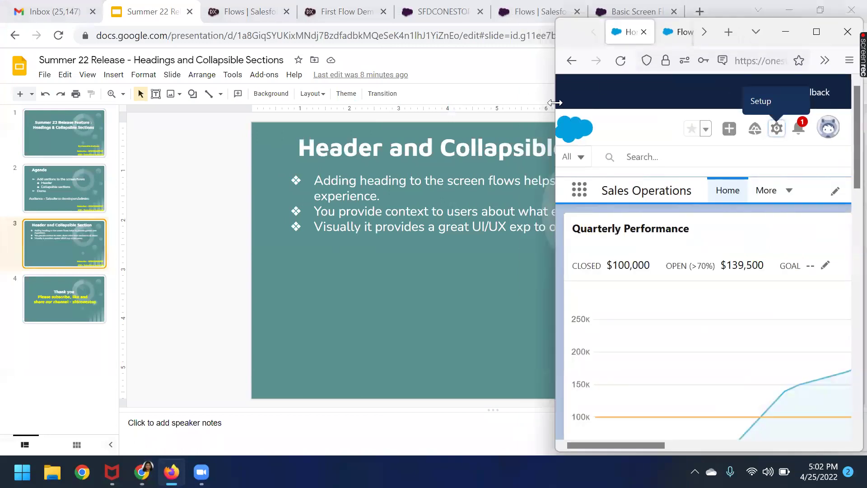
{"action": "left_click_drag", "start_coordinate": [555, 103], "coordinate": [82, 103]}
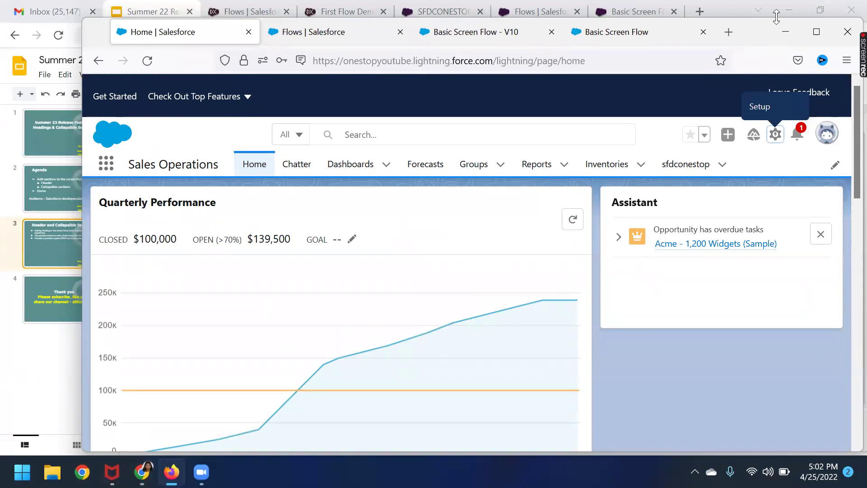
{"action": "left_click_drag", "start_coordinate": [776, 17], "coordinate": [776, 56]}
Step: Open Basic Screen Flow from the Setup flows list in a new Flow Builder page, allowing the page to open
{"action": "left_click", "coordinate": [298, 76]}
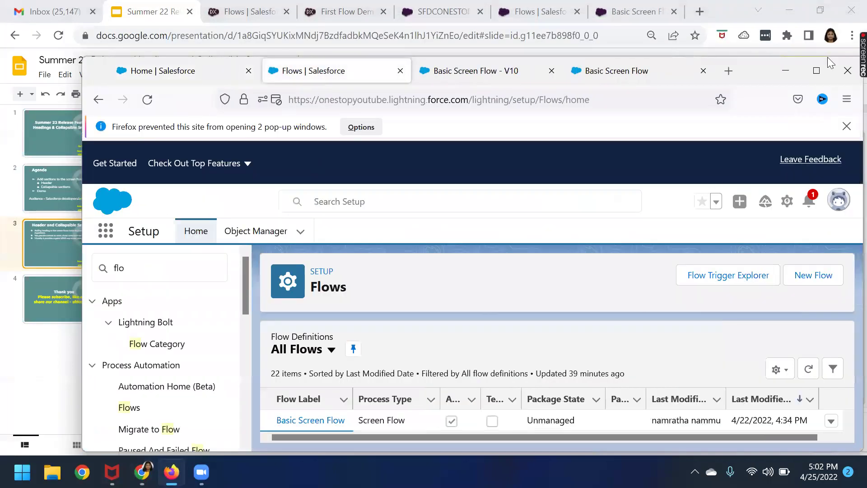
{"action": "left_click", "coordinate": [817, 70]}
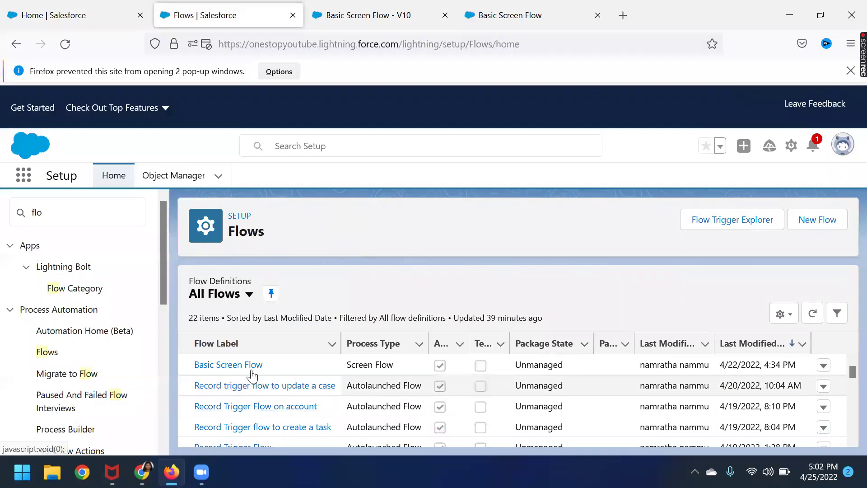
{"action": "left_click", "coordinate": [252, 374]}
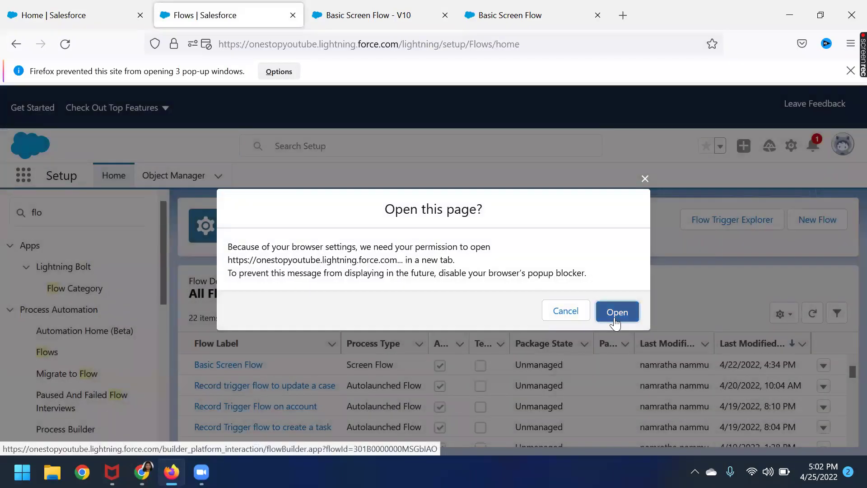
{"action": "left_click", "coordinate": [616, 313]}
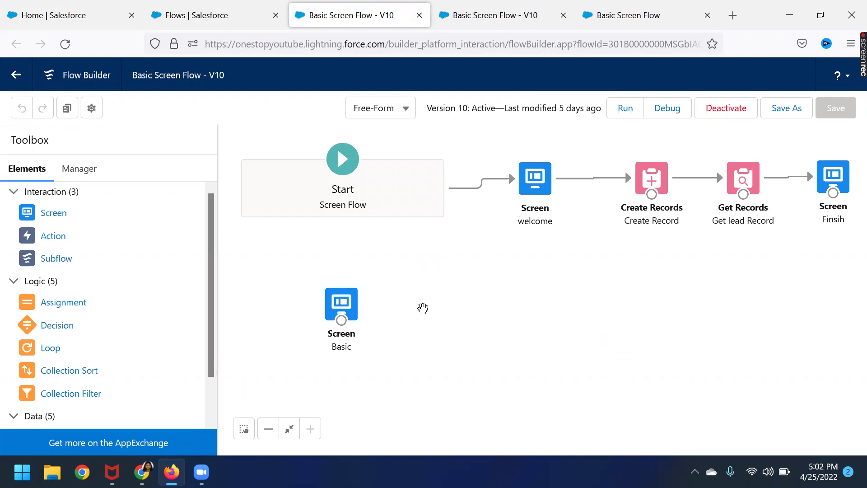
Step: Switch to Chrome and open the Welcome screen element of First Flow Demo for editing
{"action": "left_click", "coordinate": [149, 472]}
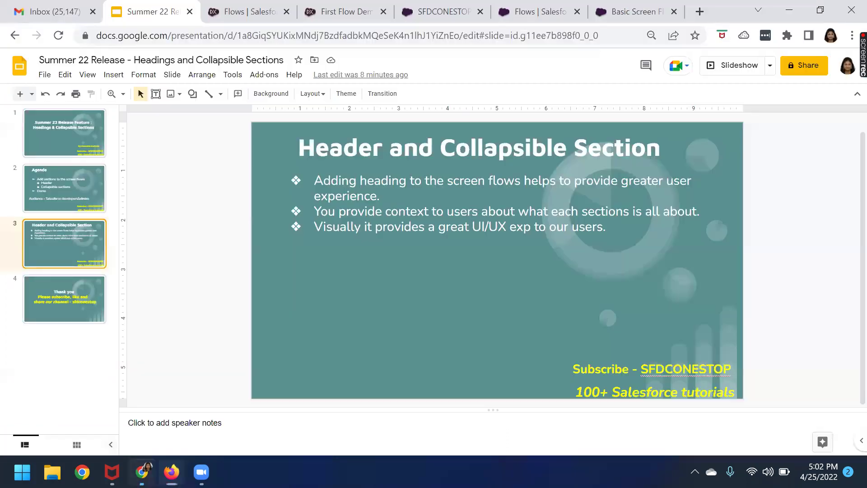
{"action": "left_click", "coordinate": [819, 13]}
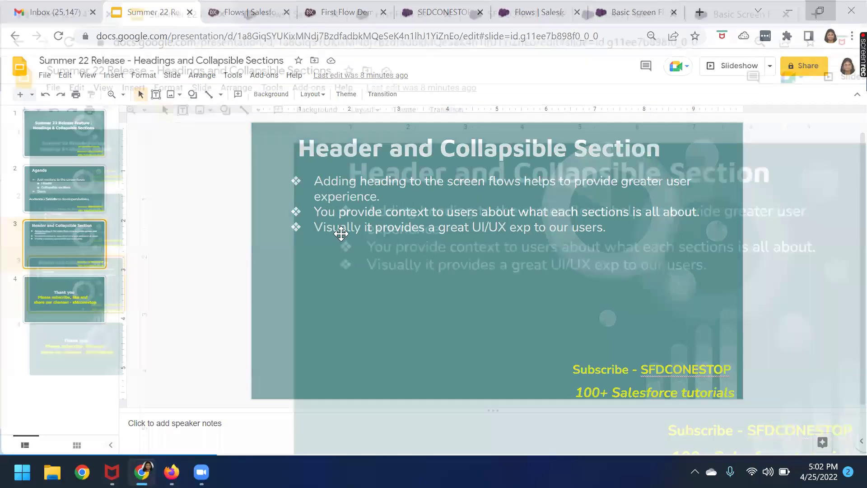
{"action": "left_click", "coordinate": [257, 71]}
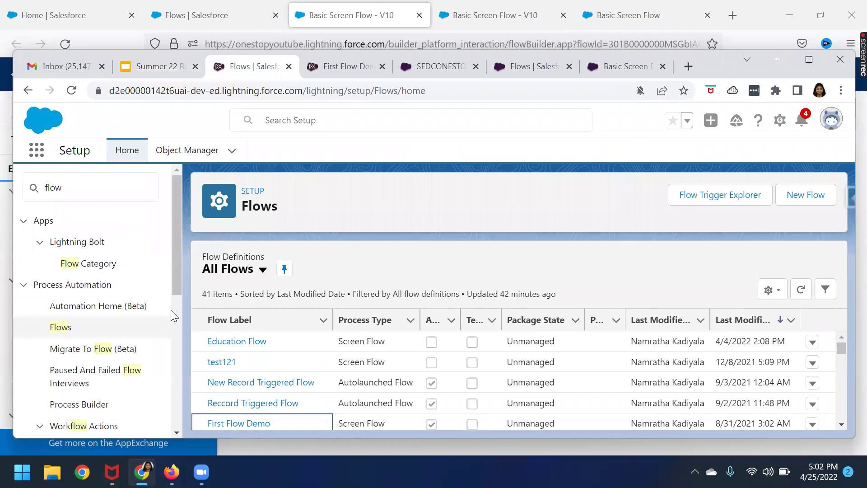
{"action": "left_click", "coordinate": [344, 68]}
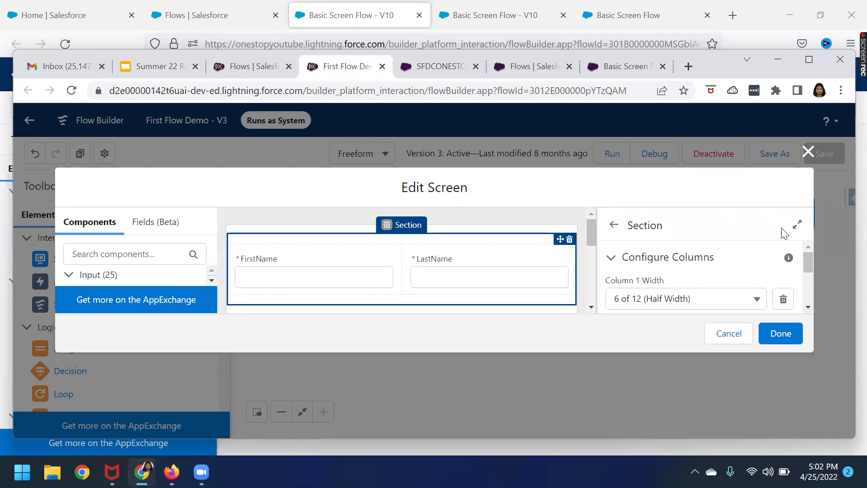
{"action": "left_click", "coordinate": [807, 152]}
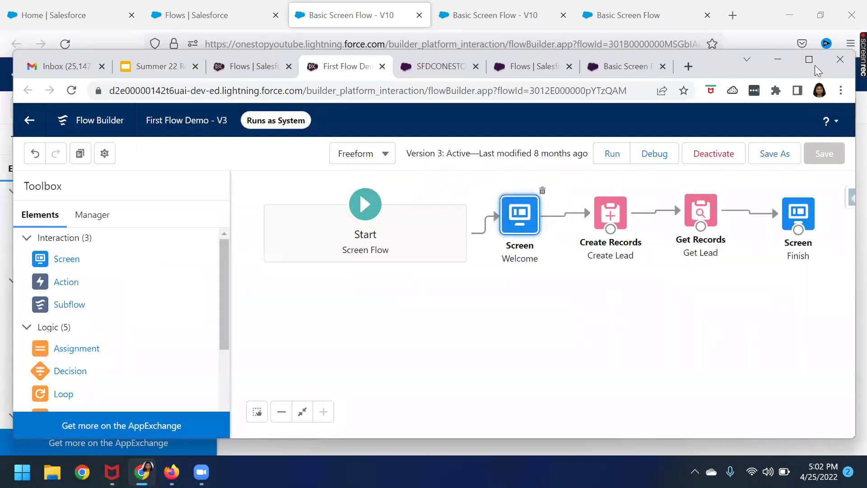
{"action": "left_click", "coordinate": [812, 62]}
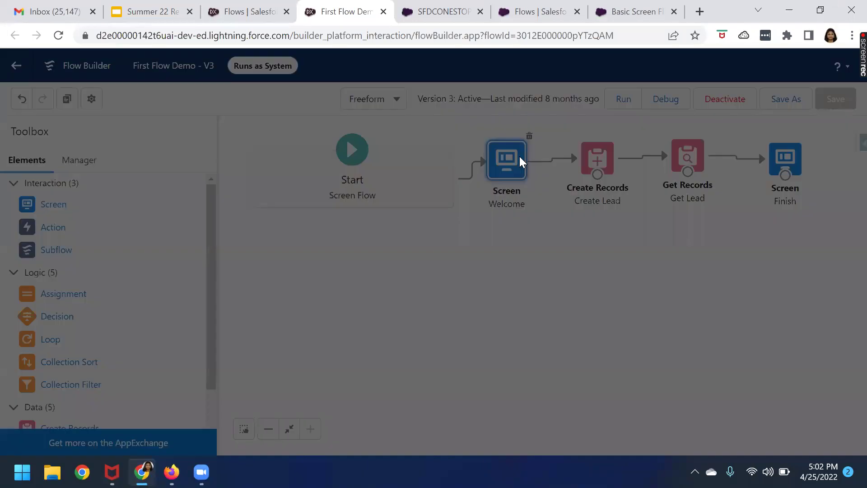
{"action": "double_click", "coordinate": [519, 157]}
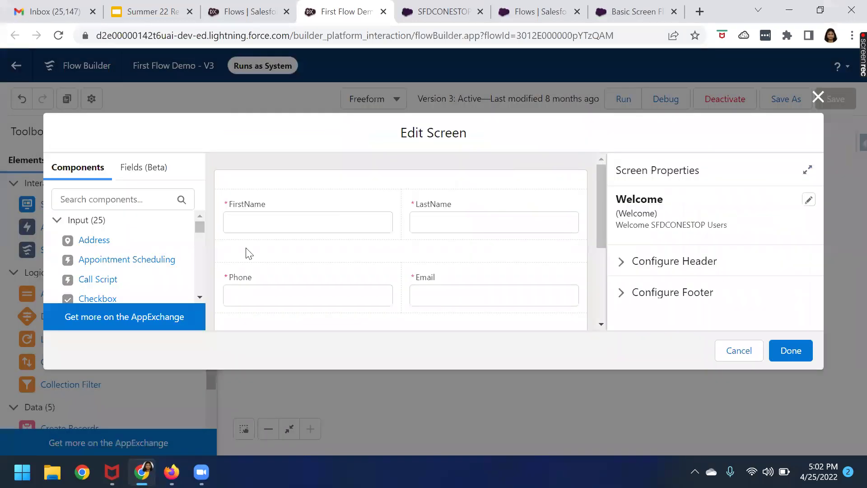
Step: Examine the configuration options of the section that holds the FirstName and LastName fields
{"action": "left_click", "coordinate": [311, 187]}
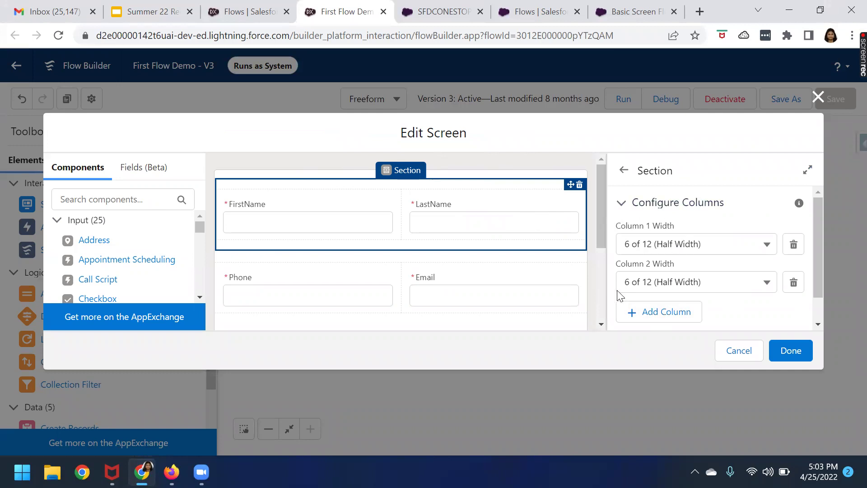
{"action": "scroll", "coordinate": [646, 259], "scroll_direction": "down", "scroll_amount": 1}
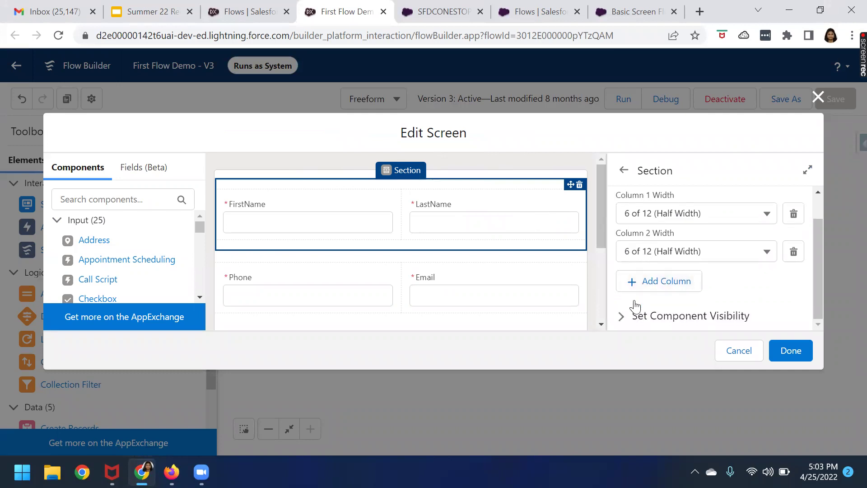
{"action": "scroll", "coordinate": [634, 312], "scroll_direction": "up", "scroll_amount": 1}
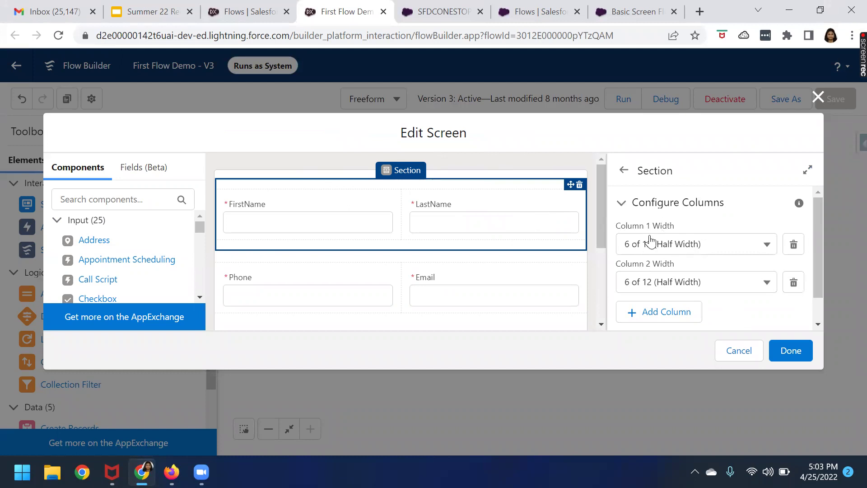
Step: Add a Section component between the Phone/Email section and the Company field, and give it a second column
{"action": "scroll", "coordinate": [417, 271], "scroll_direction": "down", "scroll_amount": 2}
{"action": "left_click", "coordinate": [111, 200]}
{"action": "type", "text": "se"}
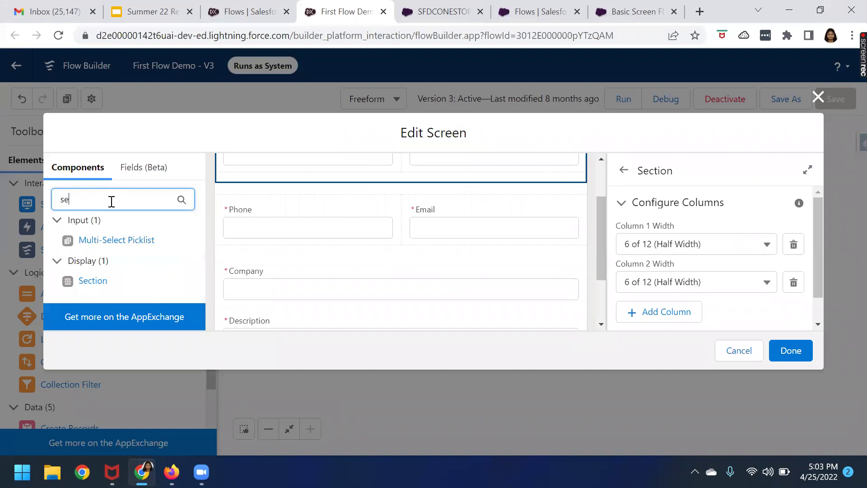
{"action": "left_click_drag", "start_coordinate": [96, 285], "coordinate": [247, 254]}
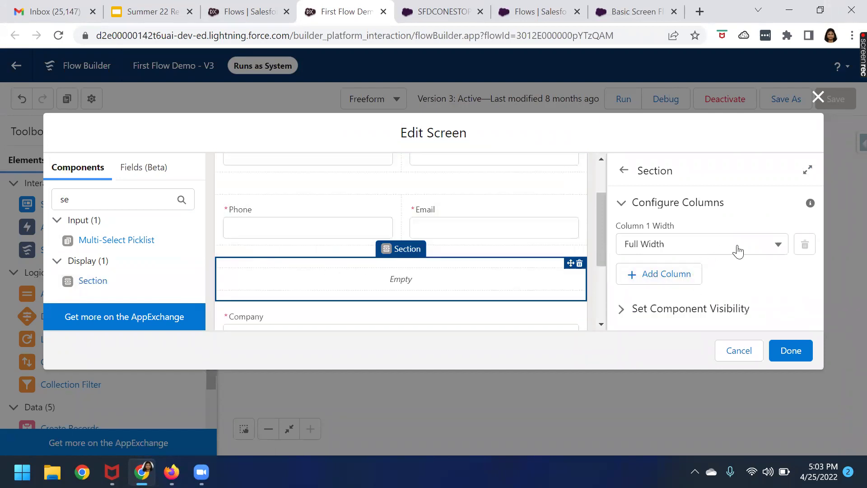
{"action": "left_click", "coordinate": [639, 275]}
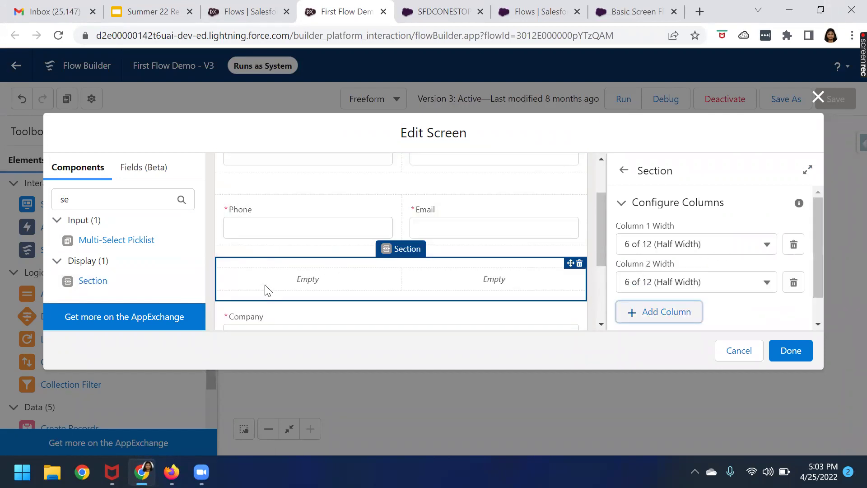
Step: Place a Checkbox in the first column and a Date field in the second column of the new empty section
{"action": "double_click", "coordinate": [65, 199]}
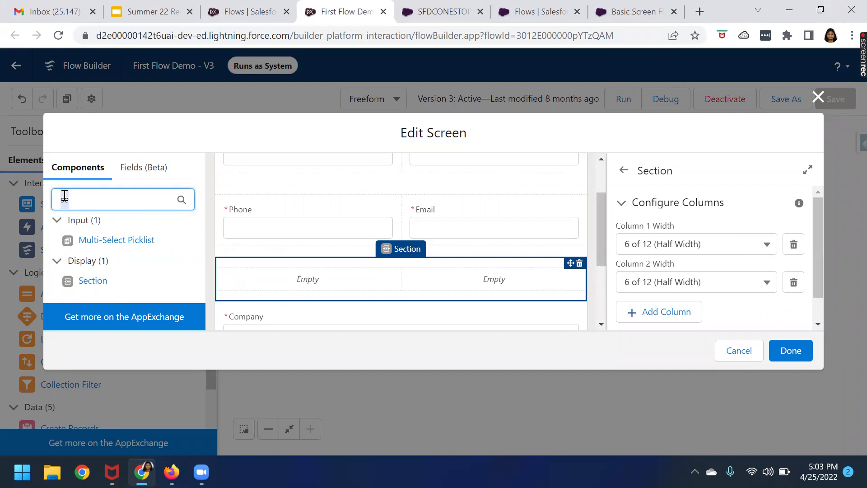
{"action": "key", "text": "BackSpace"}
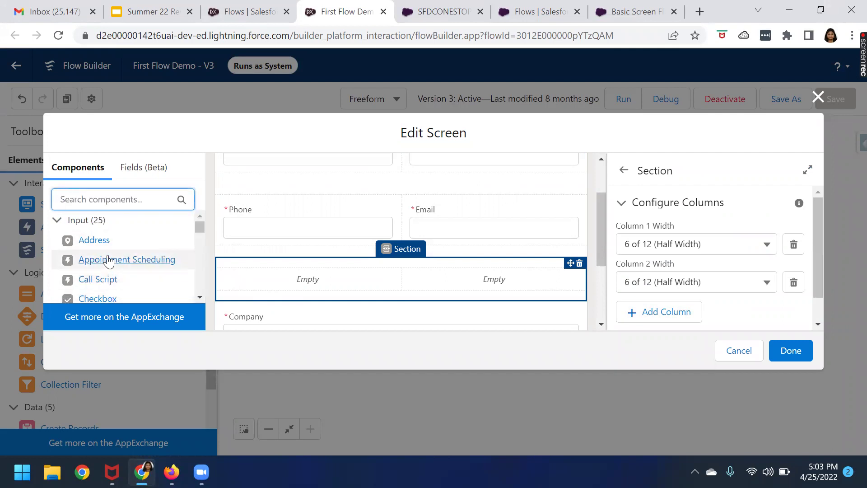
{"action": "scroll", "coordinate": [106, 248], "scroll_direction": "down", "scroll_amount": 3}
{"action": "left_click_drag", "start_coordinate": [104, 238], "coordinate": [271, 291]}
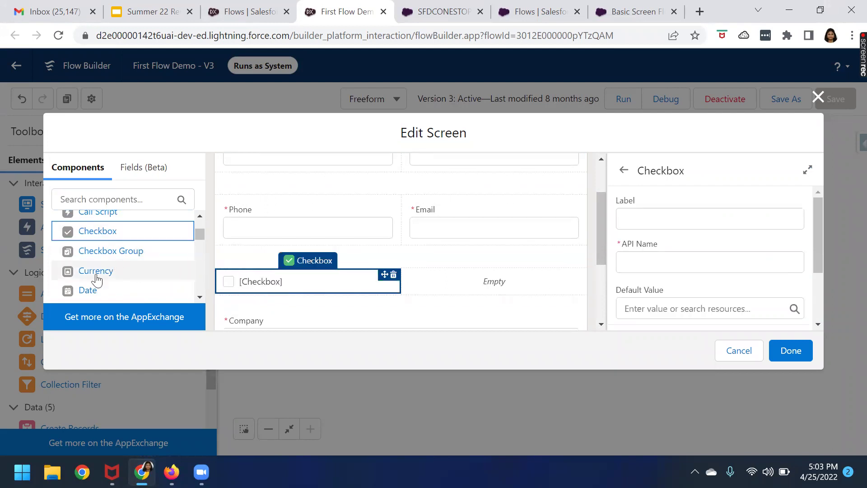
{"action": "left_click_drag", "start_coordinate": [88, 294], "coordinate": [454, 290]}
{"action": "left_click", "coordinate": [316, 292]}
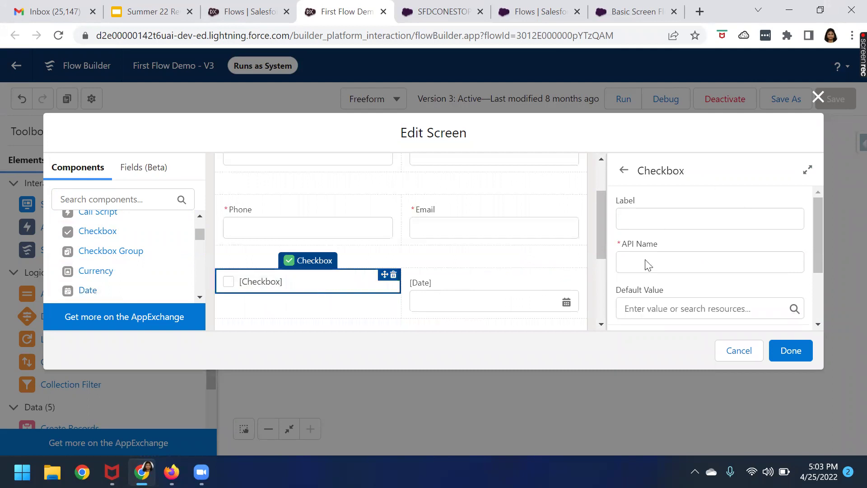
Step: Compare the properties of the name section and the Phone/Email section, and close the Welcome screen editor without keeping the changes
{"action": "scroll", "coordinate": [511, 263], "scroll_direction": "up", "scroll_amount": 2}
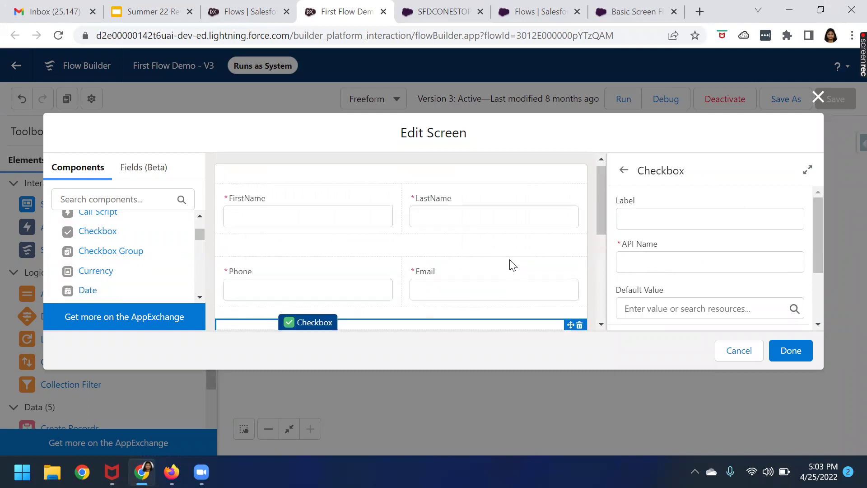
{"action": "left_click", "coordinate": [362, 187]}
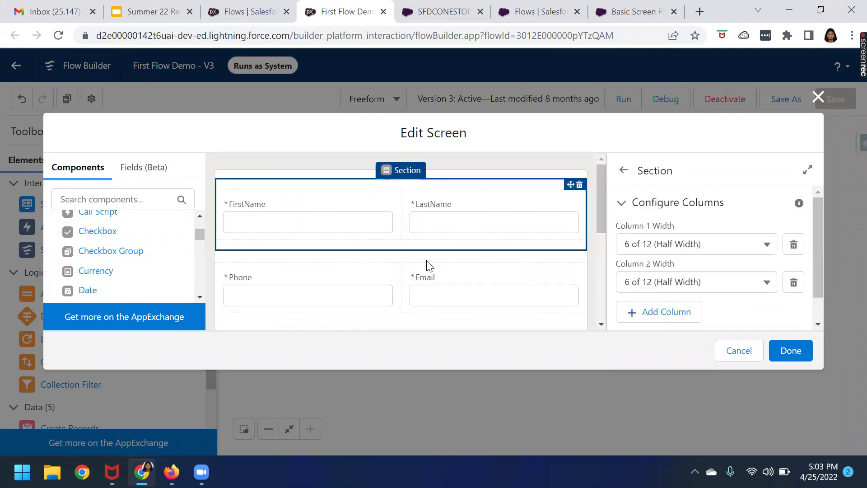
{"action": "left_click", "coordinate": [400, 260]}
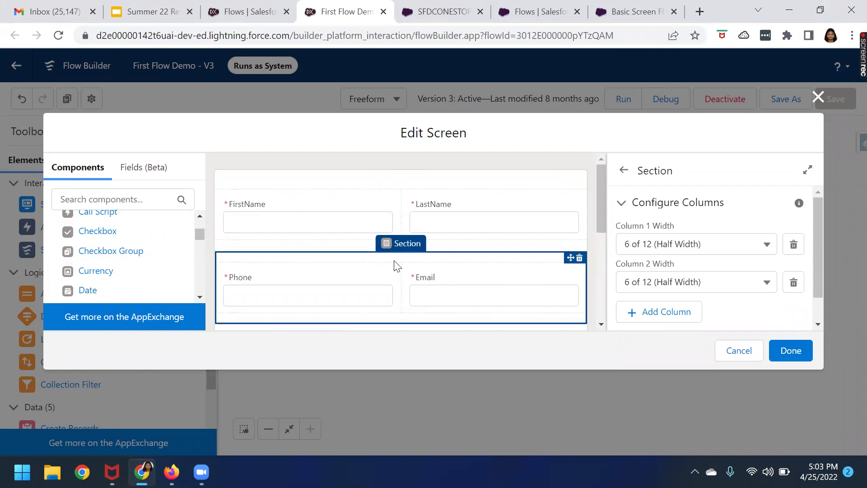
{"action": "left_click", "coordinate": [373, 190]}
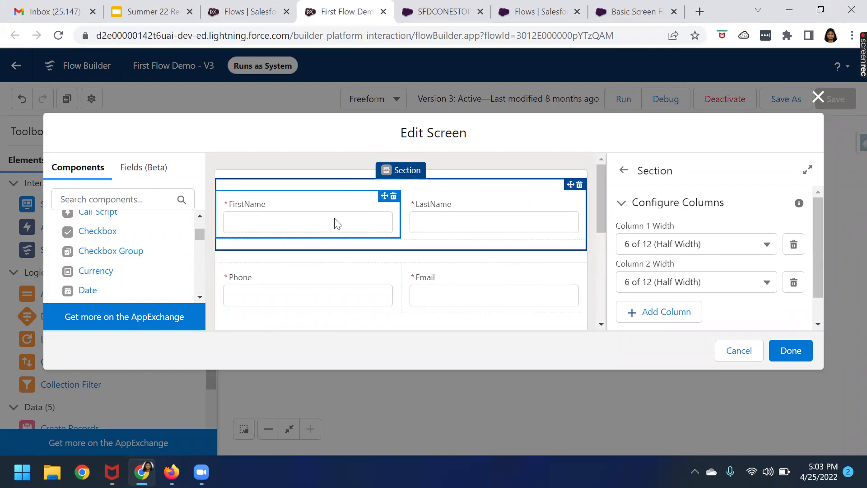
{"action": "left_click", "coordinate": [357, 260]}
{"action": "scroll", "coordinate": [408, 285], "scroll_direction": "down", "scroll_amount": 5}
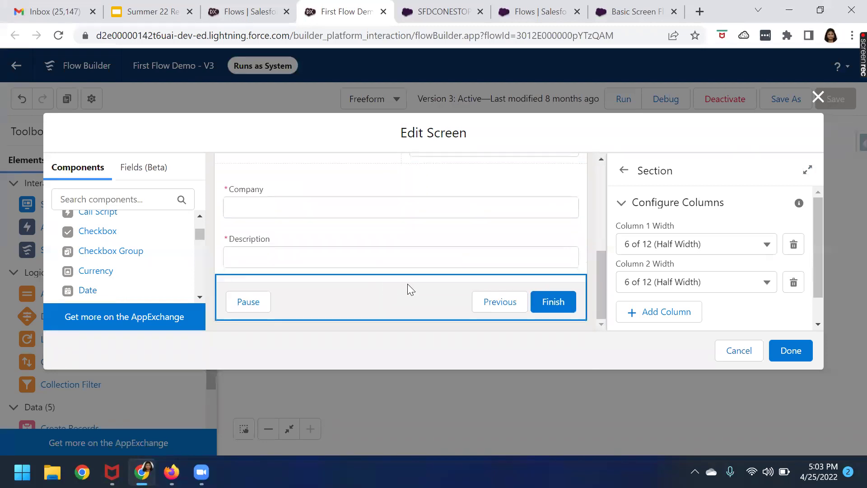
{"action": "left_click", "coordinate": [818, 99]}
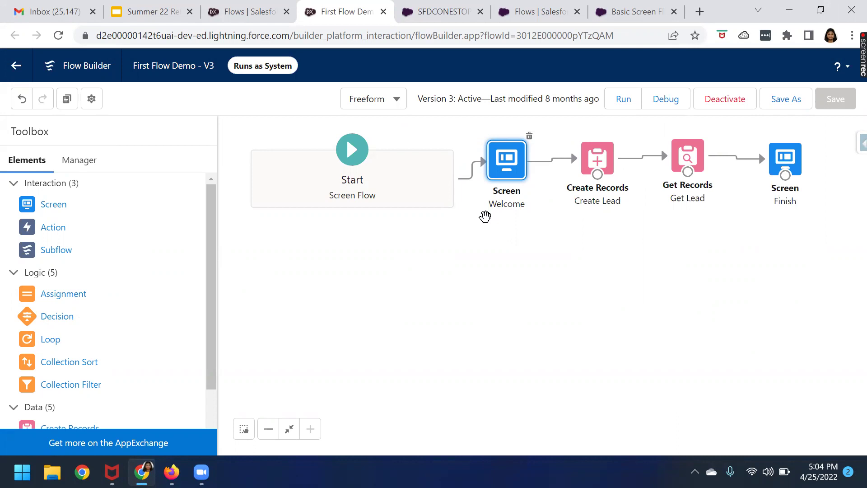
Step: Switch to Firefox and open the welcome screen element of Basic Screen Flow for editing
{"action": "left_click", "coordinate": [172, 472]}
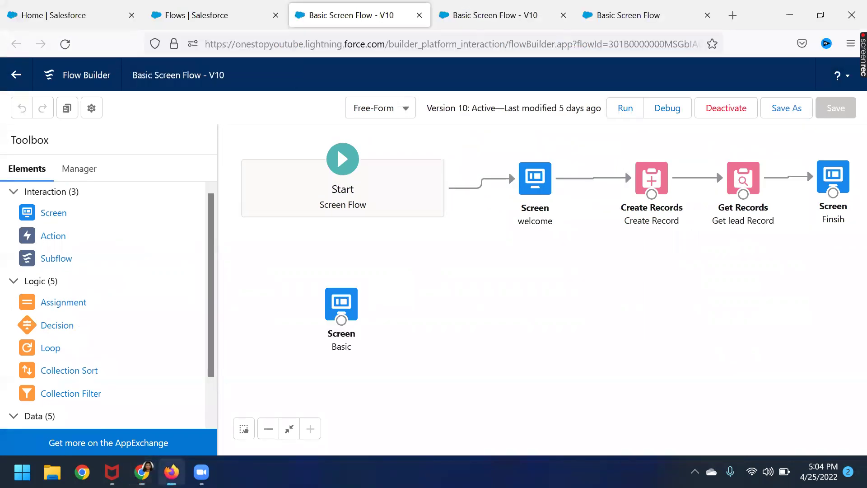
{"action": "left_click", "coordinate": [540, 186]}
{"action": "double_click", "coordinate": [540, 186]}
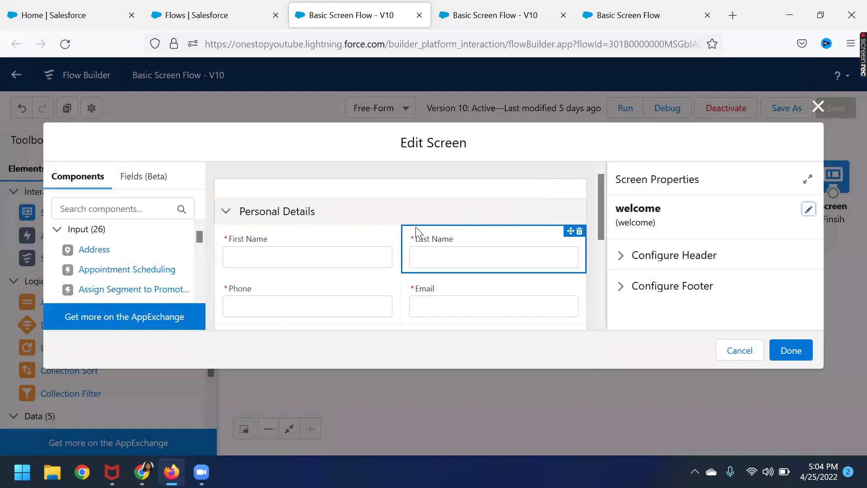
Step: Turn off the header of the Personal Details section and review the section's column settings
{"action": "left_click", "coordinate": [408, 198]}
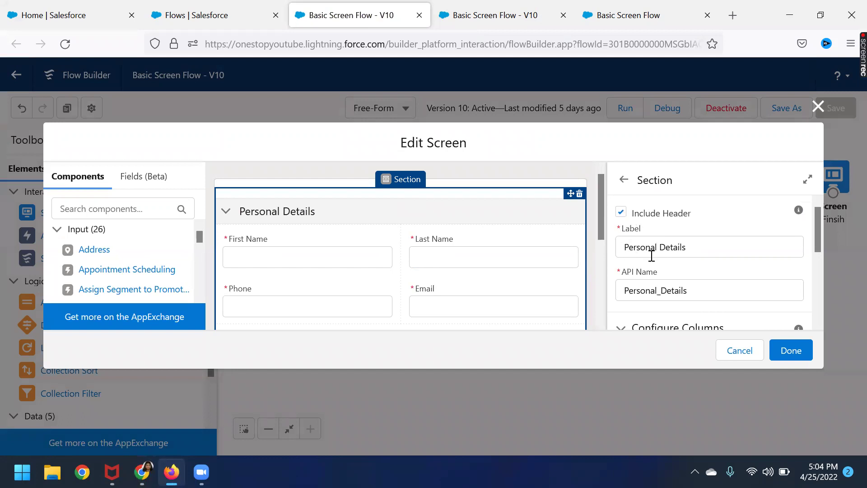
{"action": "left_click", "coordinate": [622, 212]}
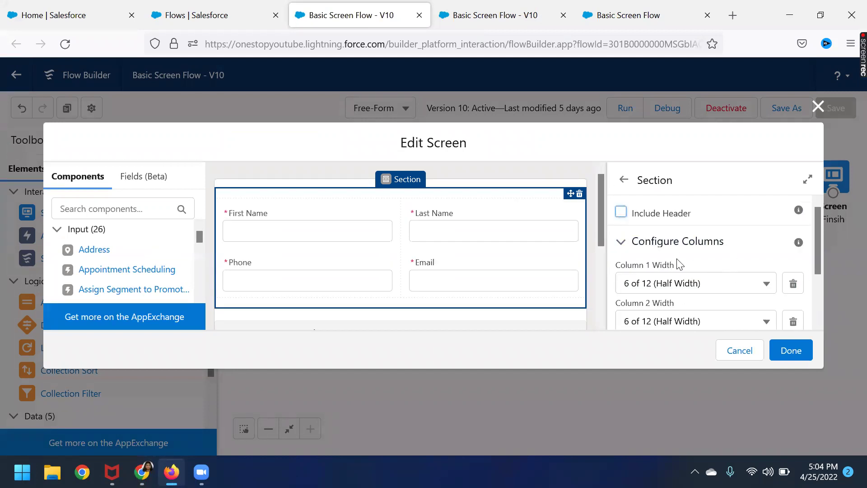
{"action": "scroll", "coordinate": [675, 264], "scroll_direction": "down", "scroll_amount": 2}
{"action": "scroll", "coordinate": [673, 262], "scroll_direction": "up", "scroll_amount": 2}
{"action": "scroll", "coordinate": [655, 253], "scroll_direction": "down", "scroll_amount": 2}
{"action": "scroll", "coordinate": [662, 253], "scroll_direction": "up", "scroll_amount": 2}
{"action": "scroll", "coordinate": [653, 294], "scroll_direction": "down", "scroll_amount": 2}
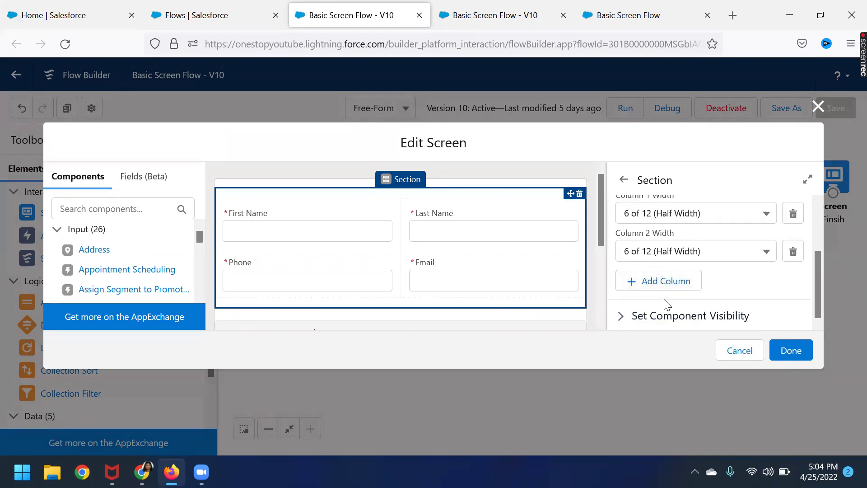
Step: Read the help text for Include Header and re-enable the header of the Personal Details section
{"action": "scroll", "coordinate": [669, 280], "scroll_direction": "up", "scroll_amount": 2}
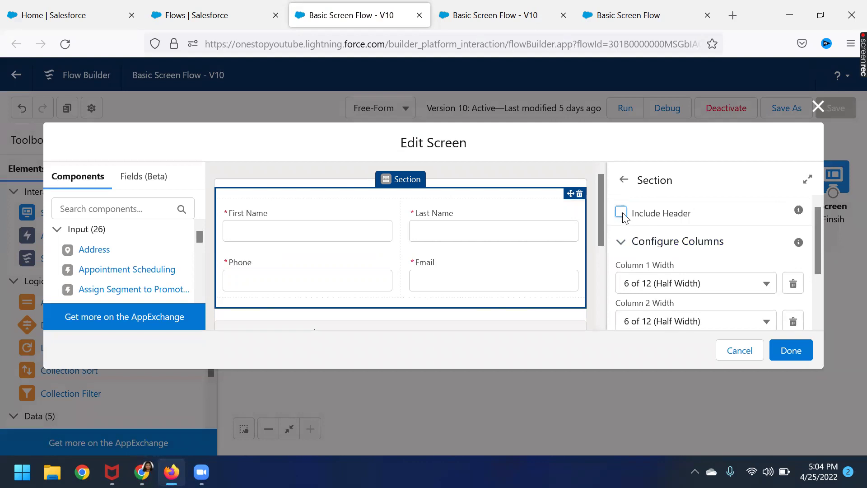
{"action": "mouse_move", "coordinate": [799, 216]}
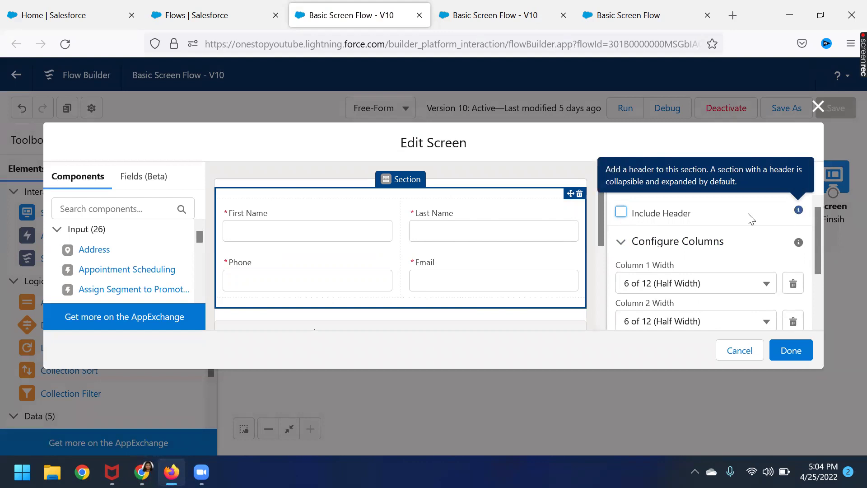
{"action": "left_click", "coordinate": [621, 212]}
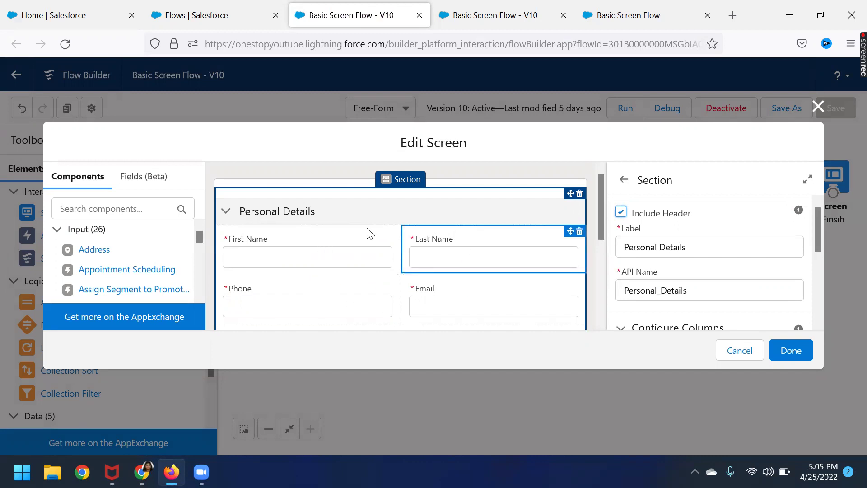
Step: Look over the fields grouped under the Personal Details and Company Details headers in the screen preview
{"action": "scroll", "coordinate": [293, 271], "scroll_direction": "down", "scroll_amount": 2}
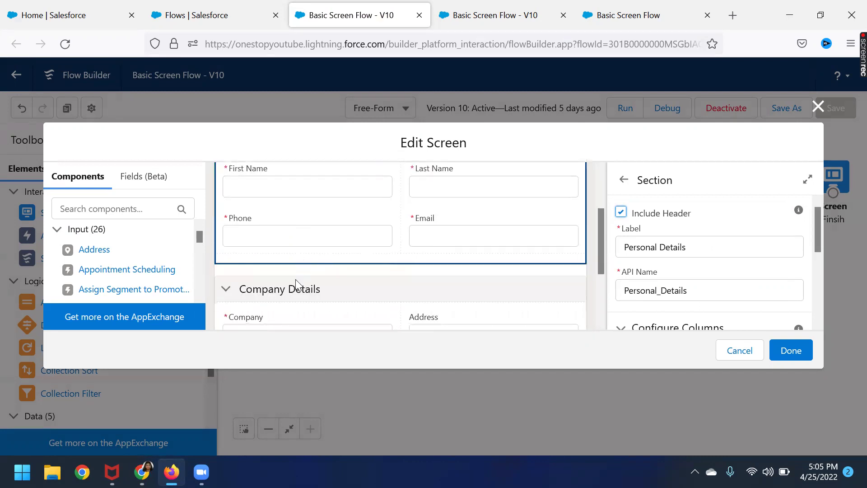
{"action": "scroll", "coordinate": [271, 292], "scroll_direction": "down", "scroll_amount": 2}
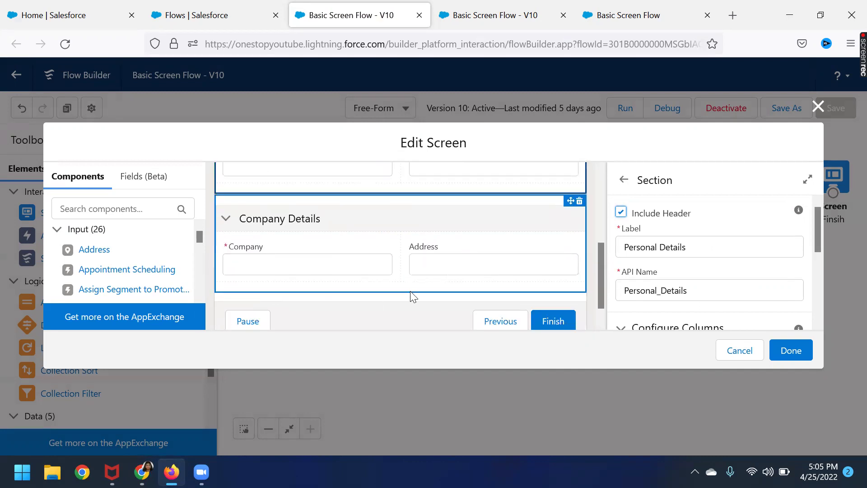
{"action": "scroll", "coordinate": [408, 302], "scroll_direction": "up", "scroll_amount": 2}
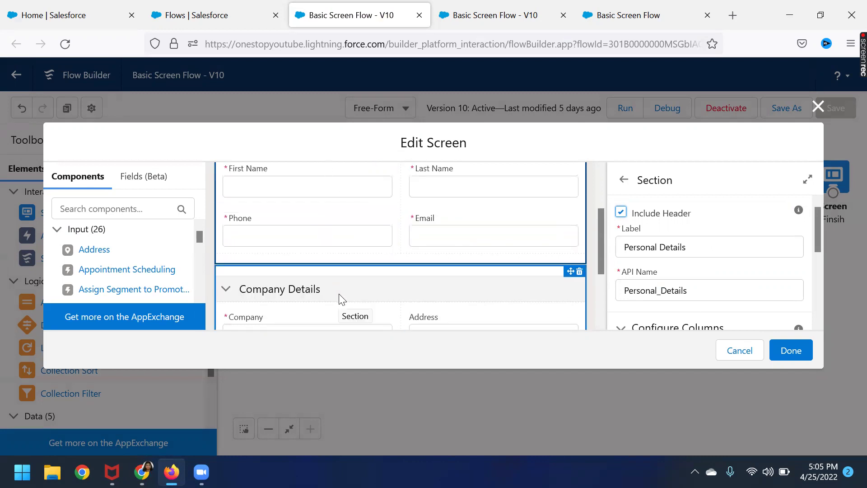
{"action": "scroll", "coordinate": [342, 300], "scroll_direction": "down", "scroll_amount": 2}
{"action": "scroll", "coordinate": [339, 300], "scroll_direction": "up", "scroll_amount": 2}
{"action": "scroll", "coordinate": [324, 300], "scroll_direction": "down", "scroll_amount": 2}
{"action": "scroll", "coordinate": [362, 298], "scroll_direction": "up", "scroll_amount": 4}
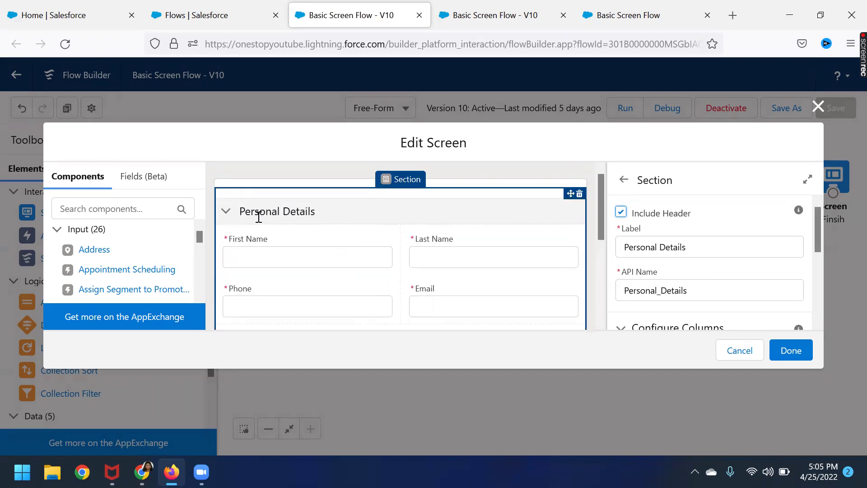
Step: Compare the header label, API name and column settings of the Personal Details and Company Details sections
{"action": "left_click", "coordinate": [245, 213]}
{"action": "left_click", "coordinate": [695, 253]}
{"action": "scroll", "coordinate": [695, 253], "scroll_direction": "down", "scroll_amount": 3}
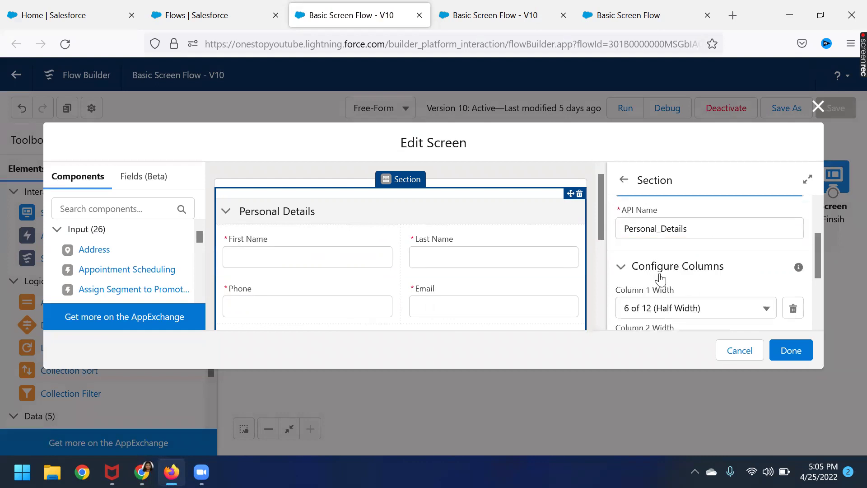
{"action": "scroll", "coordinate": [325, 290], "scroll_direction": "down", "scroll_amount": 3}
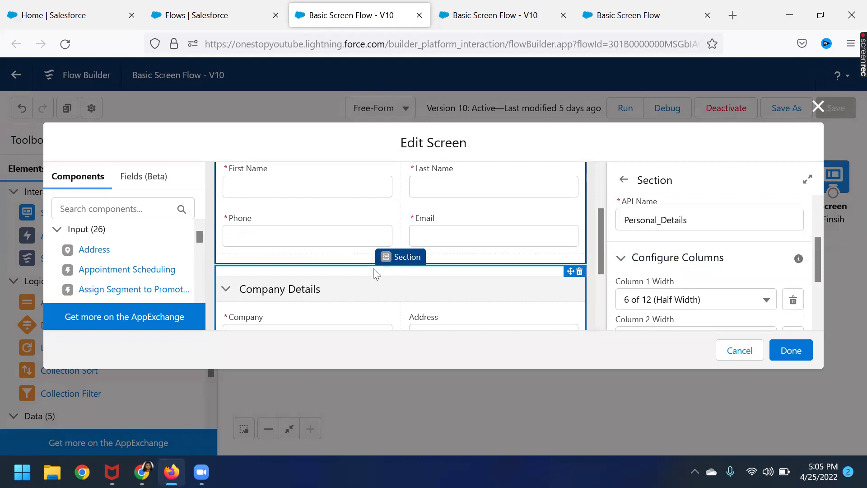
{"action": "left_click", "coordinate": [373, 271]}
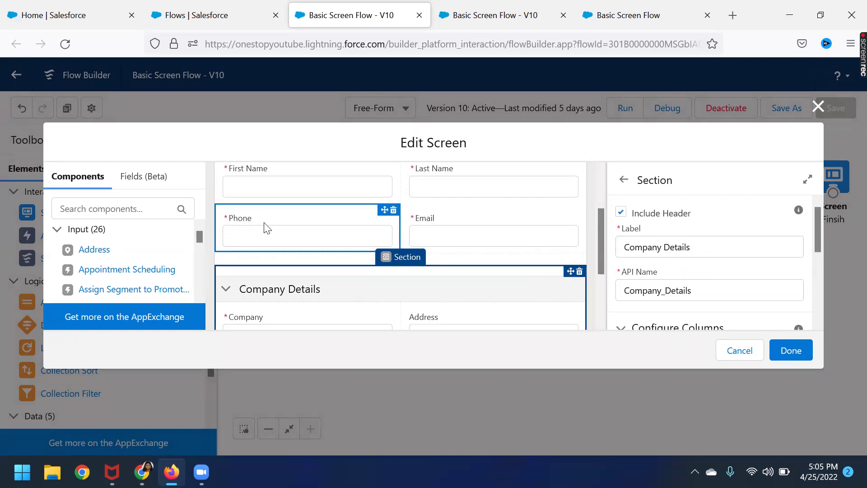
{"action": "scroll", "coordinate": [266, 228], "scroll_direction": "up", "scroll_amount": 2}
{"action": "left_click", "coordinate": [510, 240]}
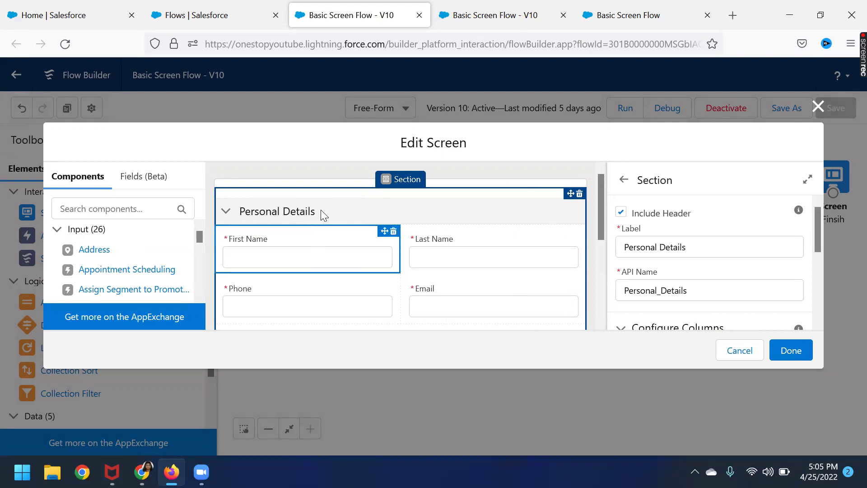
{"action": "scroll", "coordinate": [407, 260], "scroll_direction": "down", "scroll_amount": 2}
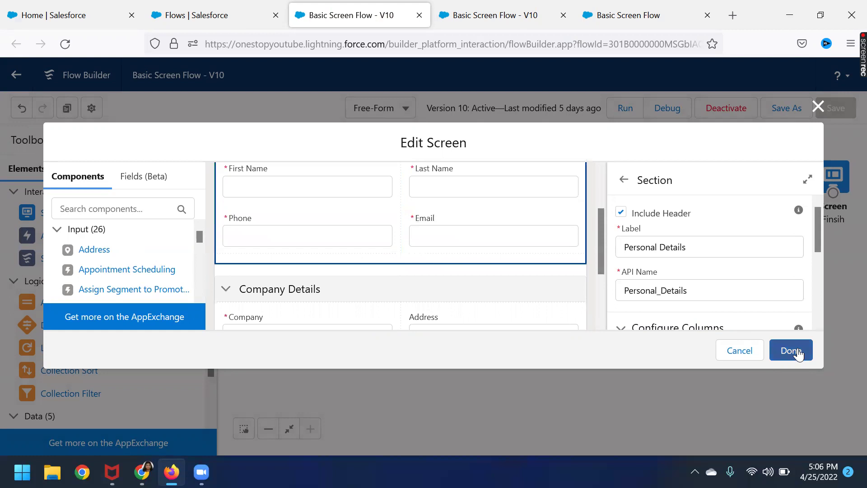
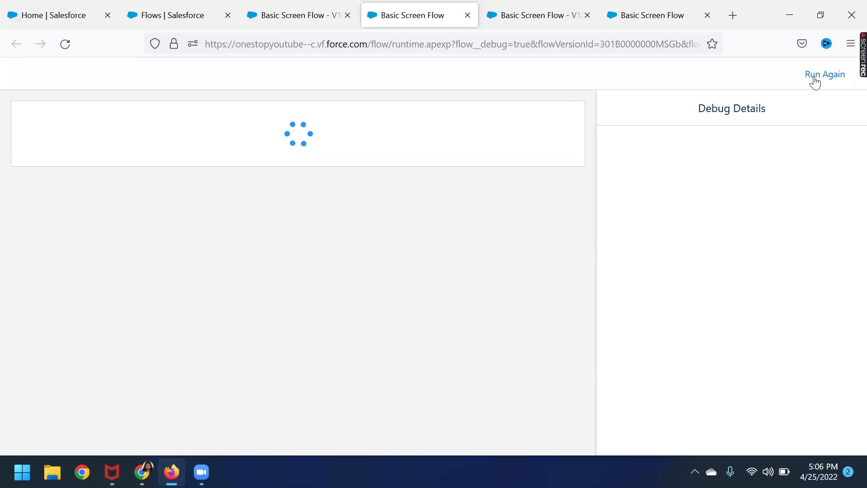
Step: Bring up the loaded debug run of Basic Screen Flow showing both sections, in a maximized window
{"action": "left_click", "coordinate": [820, 16]}
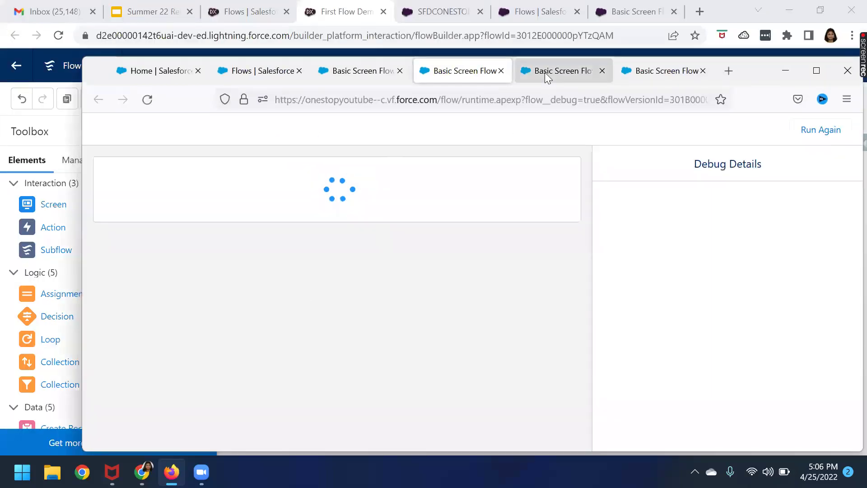
{"action": "left_click", "coordinate": [545, 72]}
{"action": "left_click", "coordinate": [632, 76]}
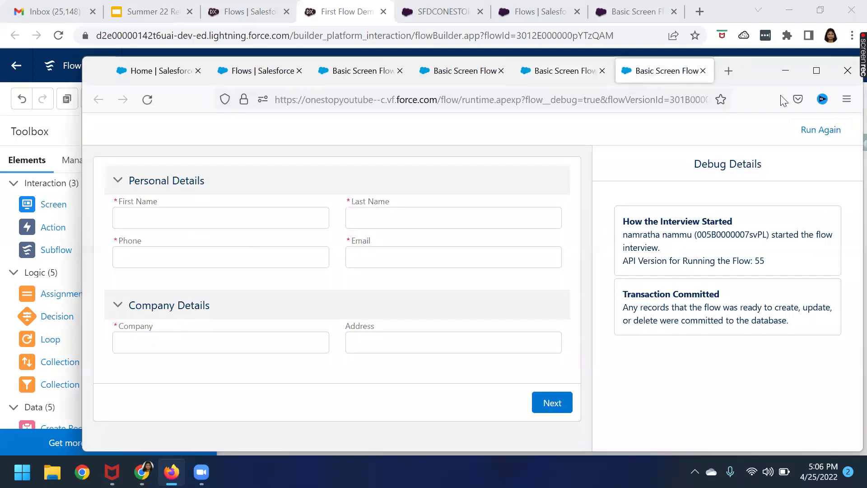
{"action": "left_click", "coordinate": [816, 71]}
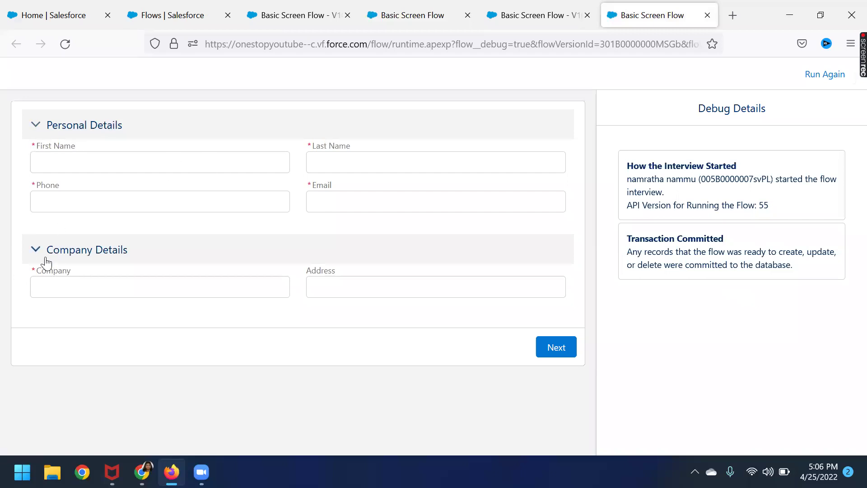
Step: Test the collapsible sections by collapsing Personal Details and Company Details and expanding both again
{"action": "left_click", "coordinate": [35, 131]}
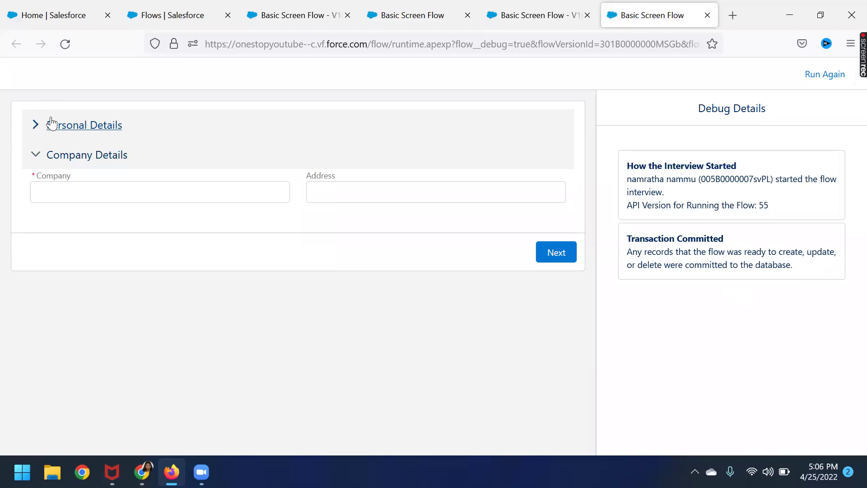
{"action": "left_click", "coordinate": [35, 156]}
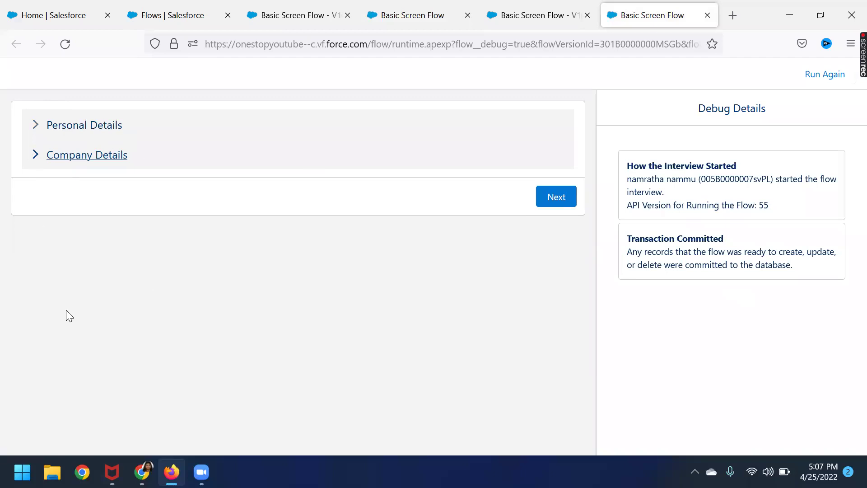
{"action": "left_click", "coordinate": [36, 156]}
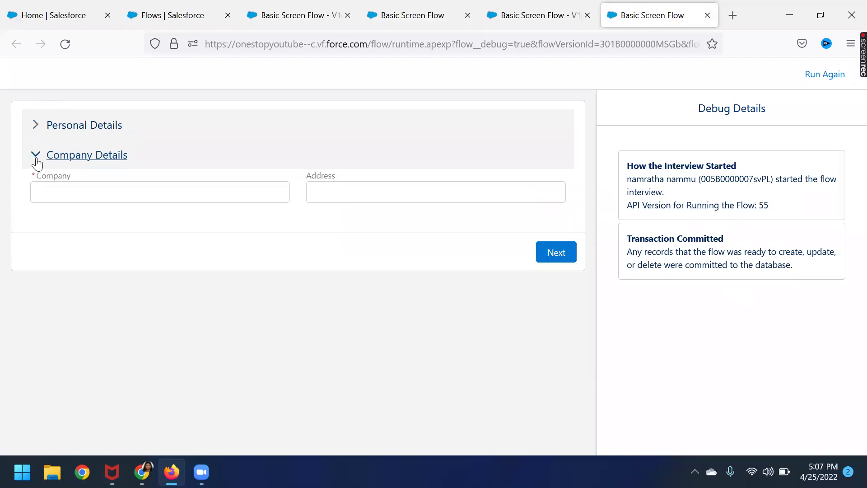
{"action": "left_click", "coordinate": [84, 199]}
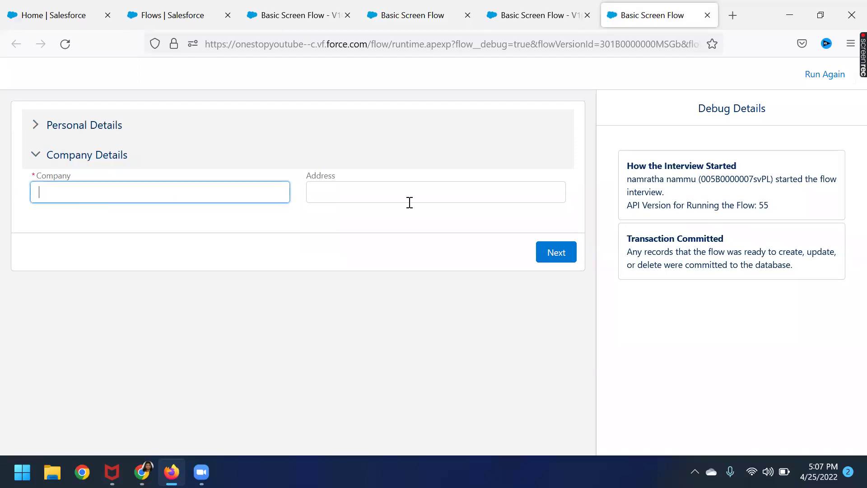
{"action": "left_click", "coordinate": [34, 128]}
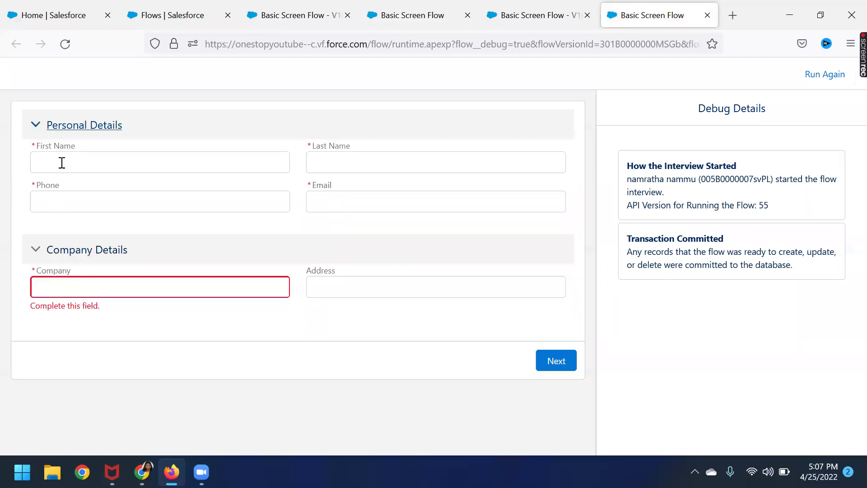